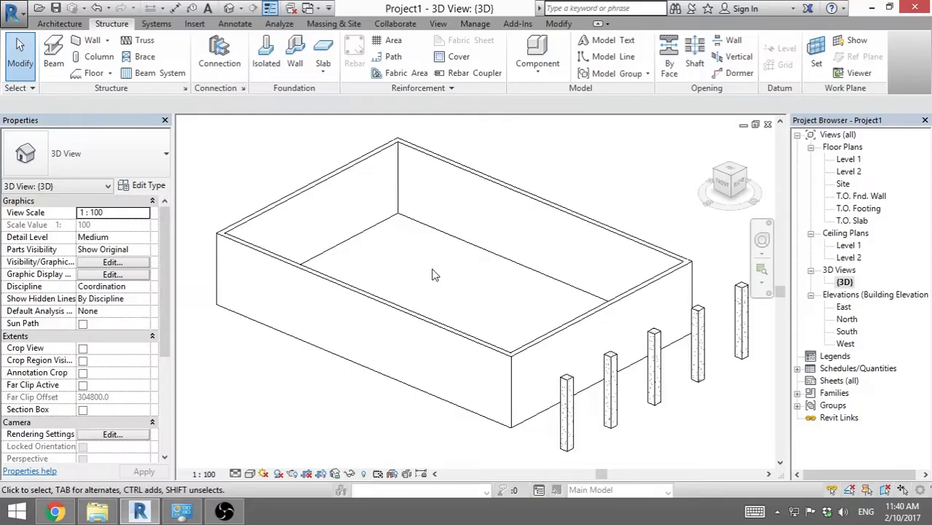
Step: Start placing M_Pile Cap-Rectangular 2000 x 2000 x 900mm isolated foundations in the 3D view
middle_drag(433, 274, 427, 264)
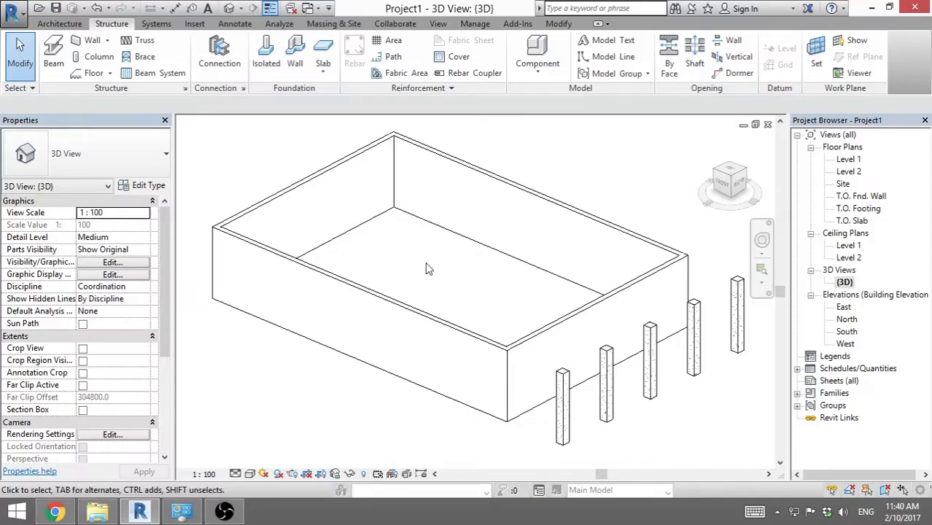
click(267, 64)
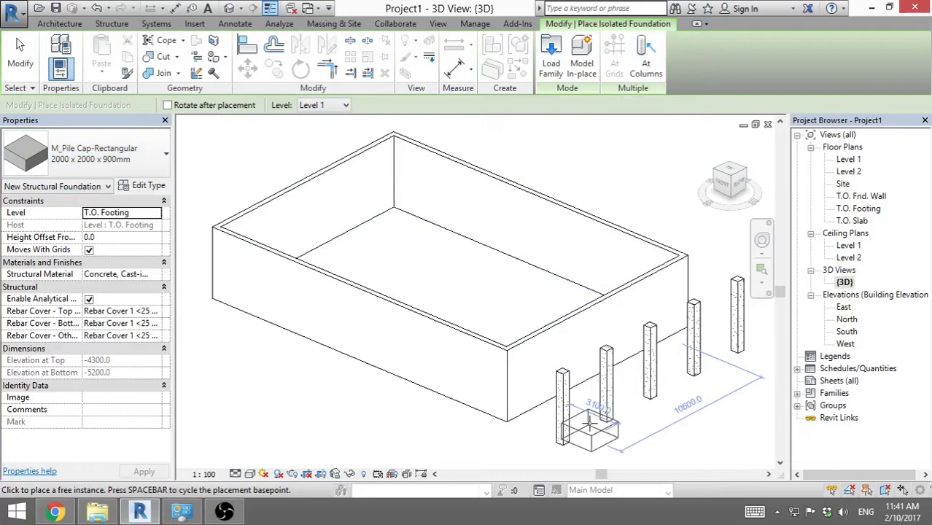
scroll(563, 431, up, 3)
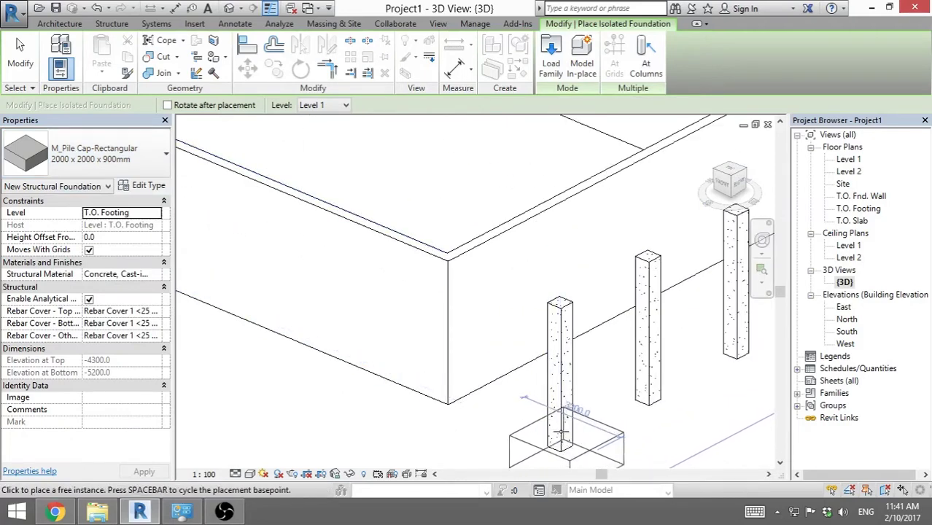
Step: Open the Level 1 floor plan and start the Isolated foundation tool there
double_click(850, 160)
scroll(465, 307, down, 3)
scroll(485, 320, up, 3)
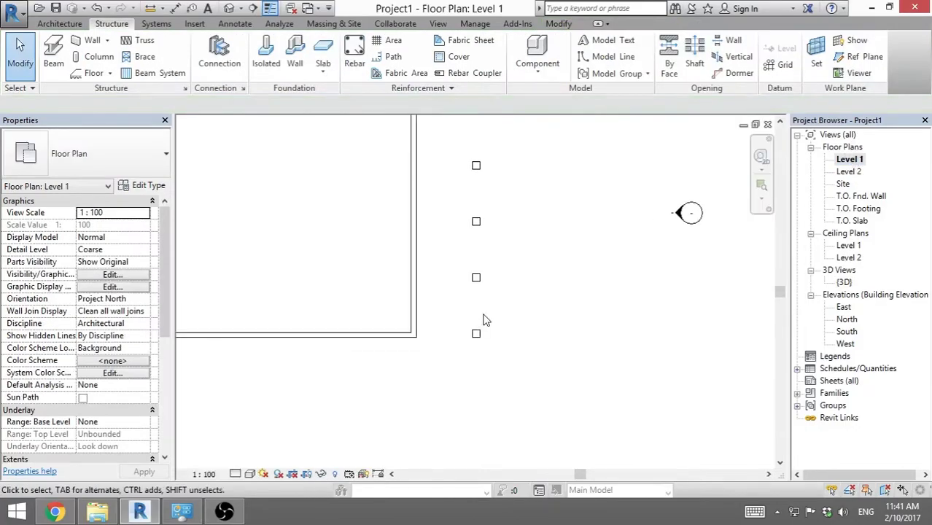
scroll(474, 334, up, 2)
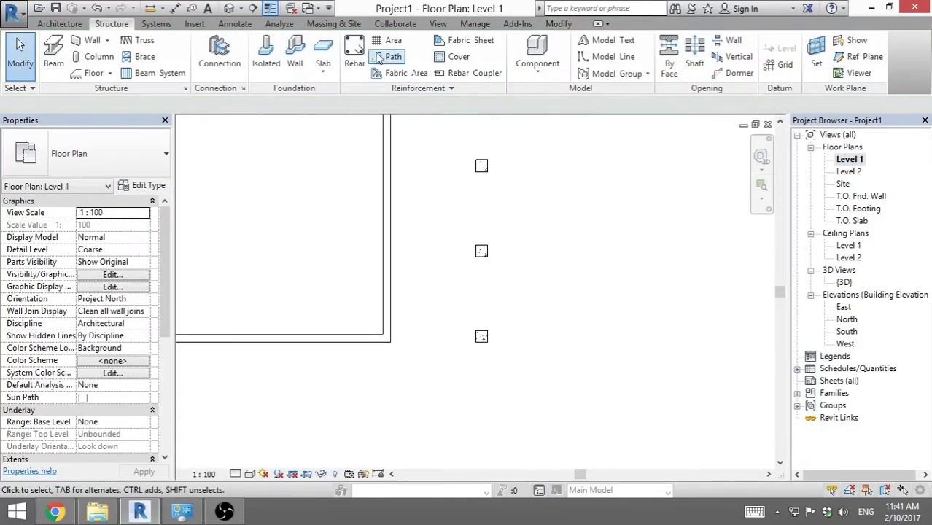
click(266, 61)
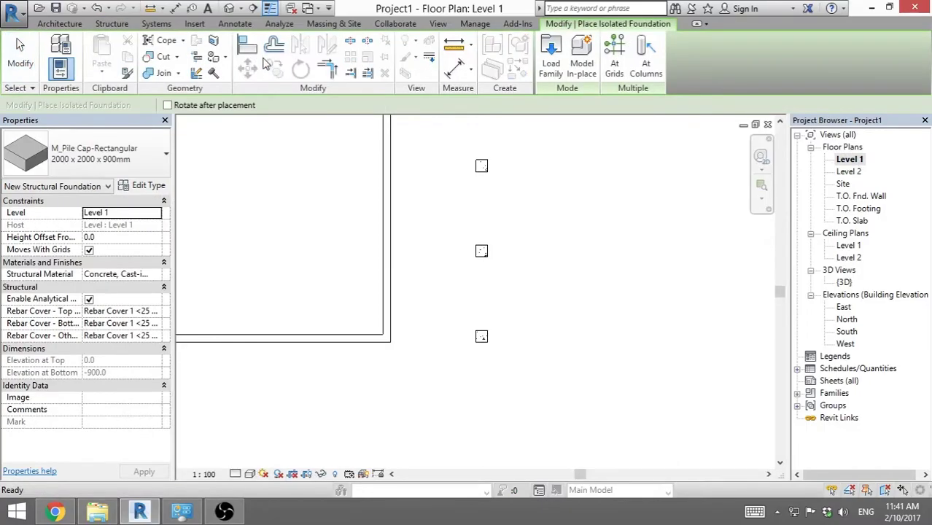
scroll(483, 332, up, 5)
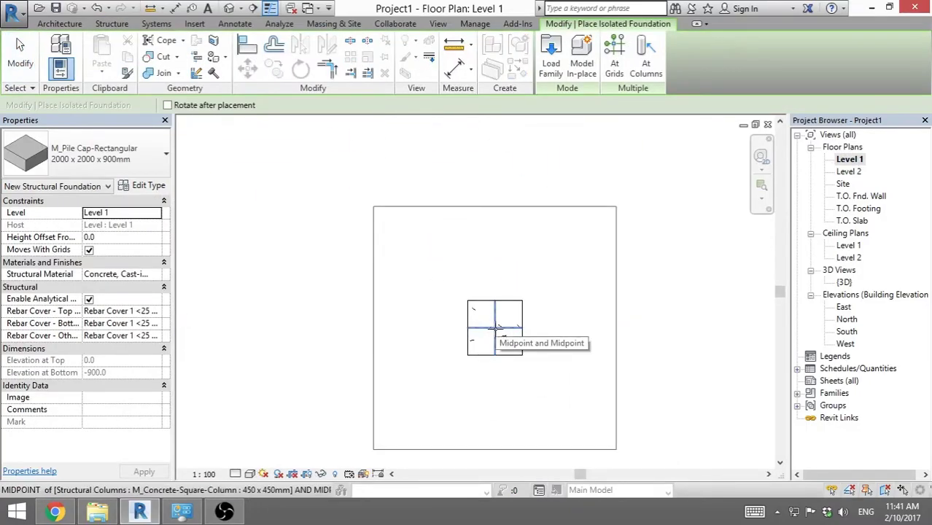
Step: Place 2000 x 2000 x 900mm pile caps centred on each of the five columns
click(495, 327)
scroll(495, 328, down, 4)
scroll(490, 225, up, 3)
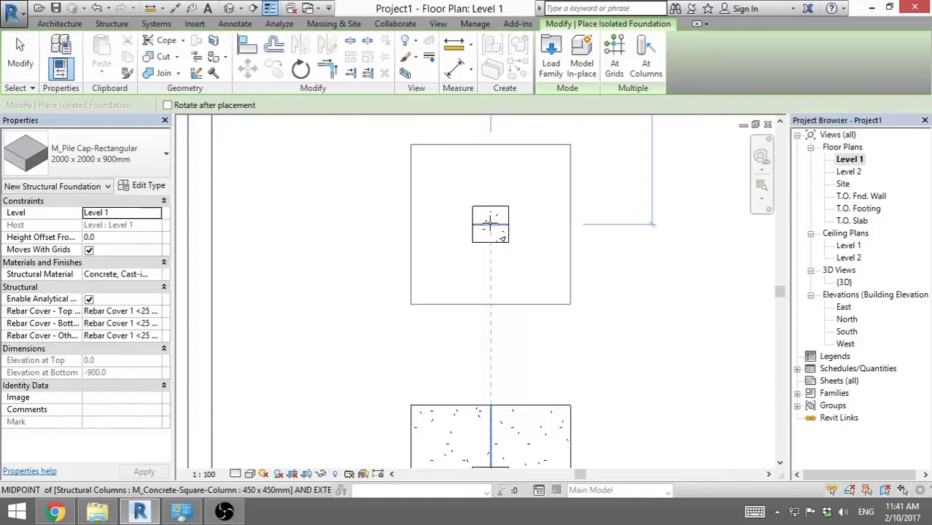
click(490, 225)
scroll(490, 224, down, 3)
scroll(493, 301, up, 4)
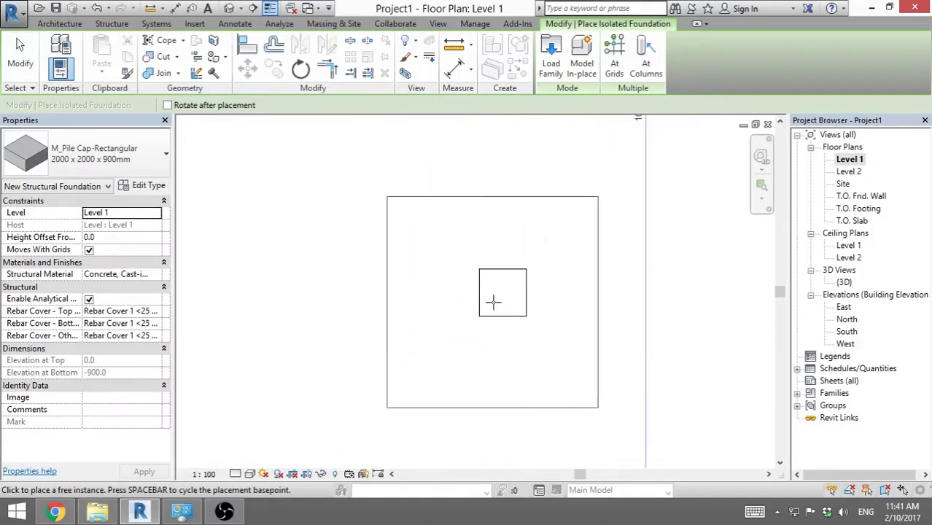
click(494, 301)
scroll(493, 310, down, 2)
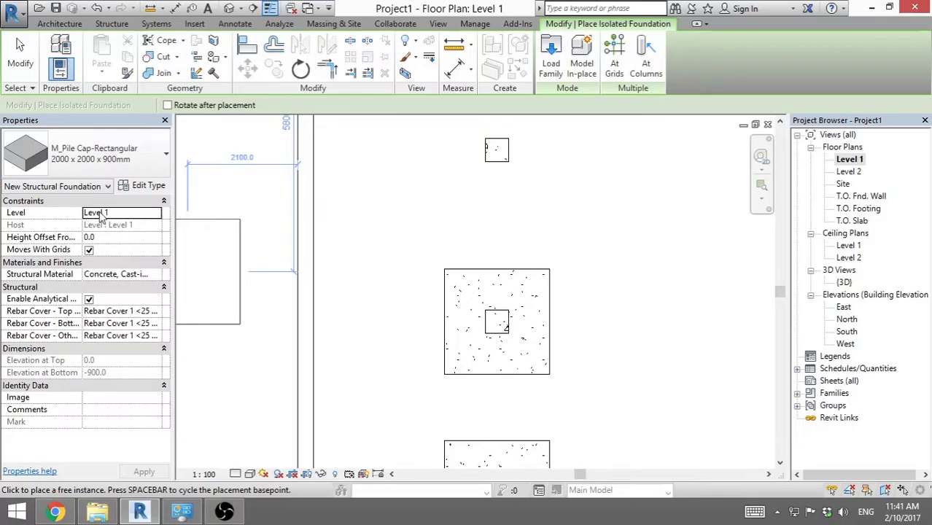
scroll(481, 284, up, 2)
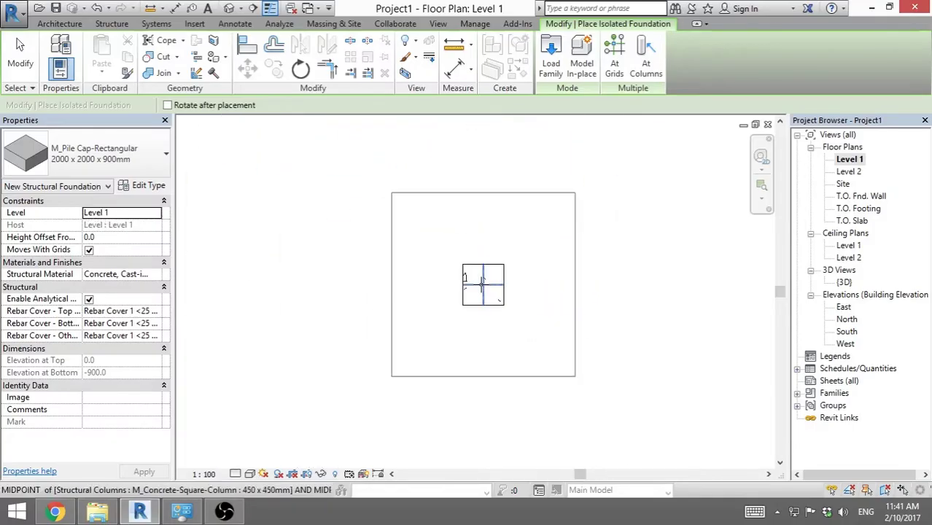
click(483, 285)
scroll(467, 292, down, 2)
scroll(468, 248, up, 2)
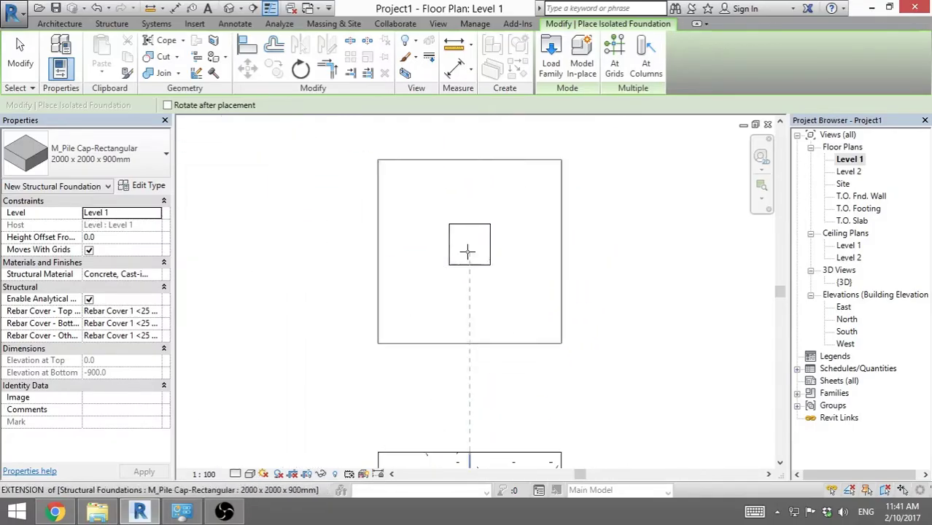
click(469, 244)
scroll(620, 291, down, 2)
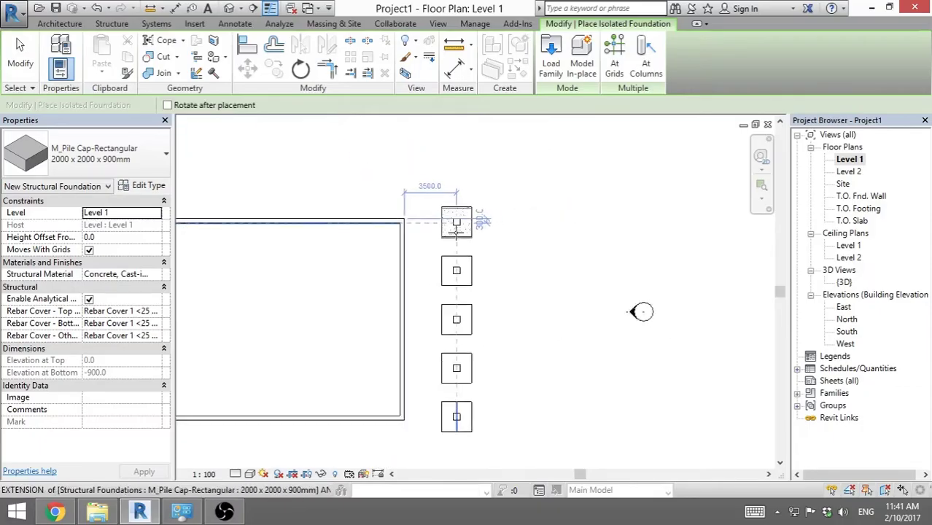
scroll(463, 253, up, 1)
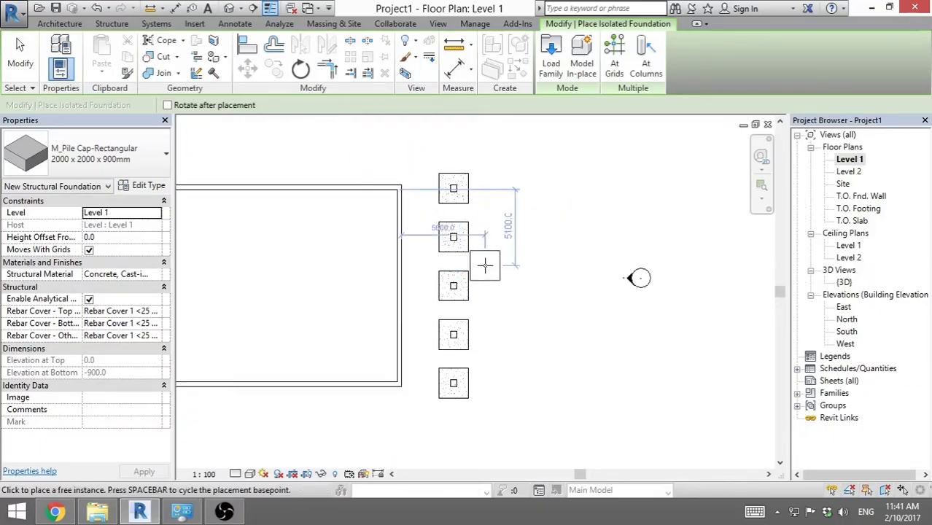
Step: Set the Level 1 plan's view range Bottom and View Depth to Unlimited
key(Escape)
key(Escape)
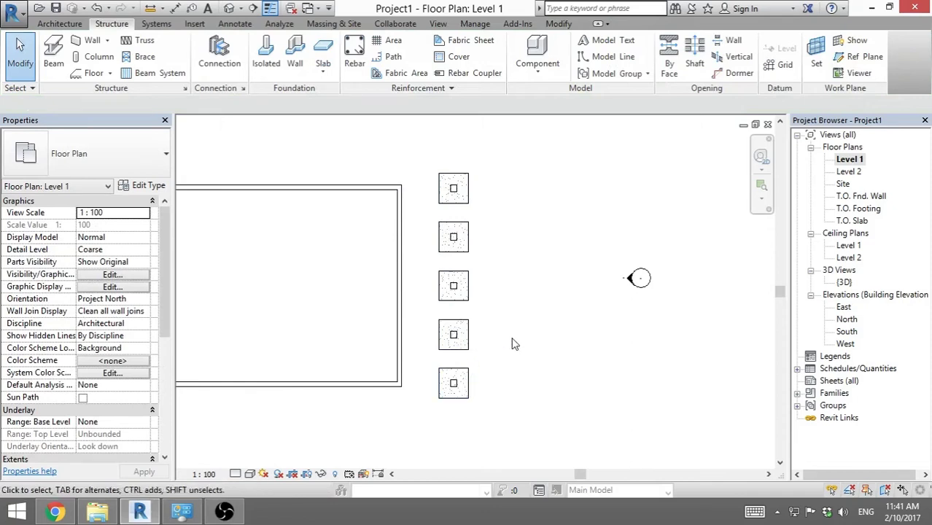
key(v)
key(r)
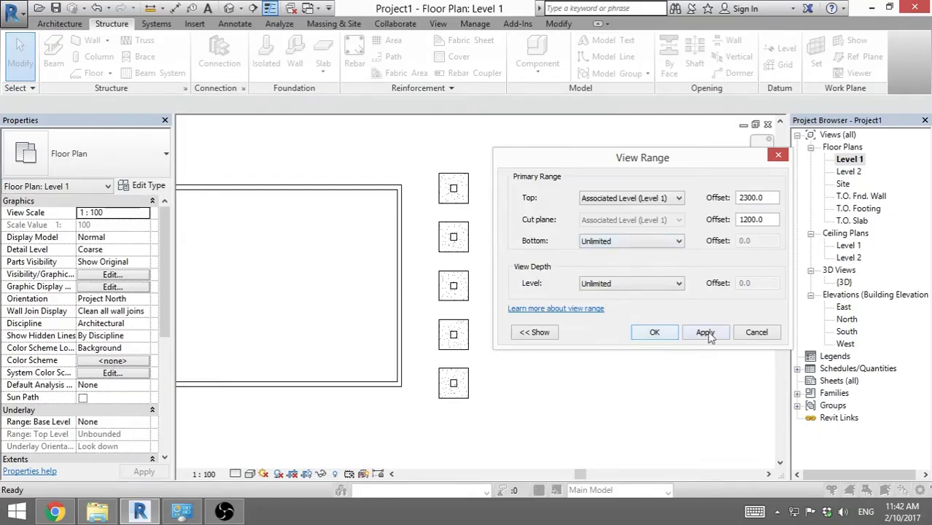
click(654, 333)
scroll(488, 312, down, 2)
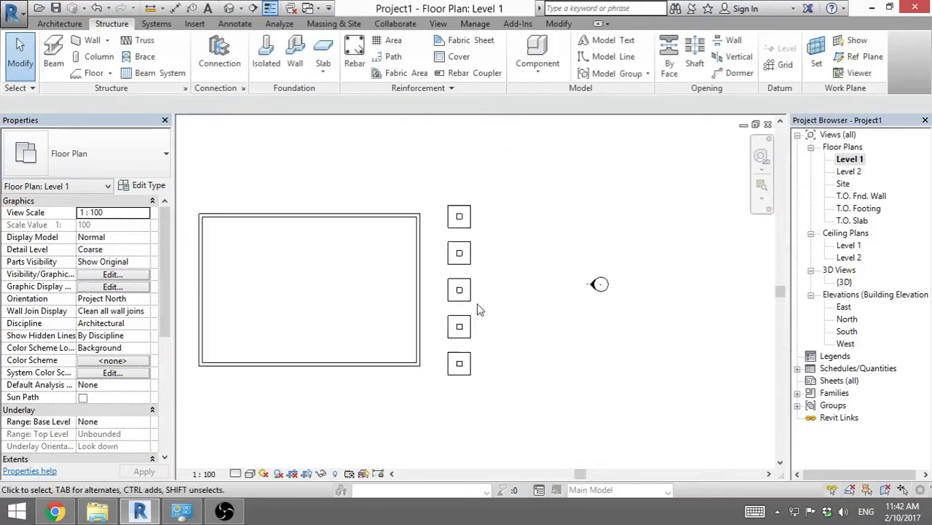
middle_drag(487, 312, 528, 302)
Step: Open the {3D} view framing the five columns on their pile caps beside the walls
double_click(844, 282)
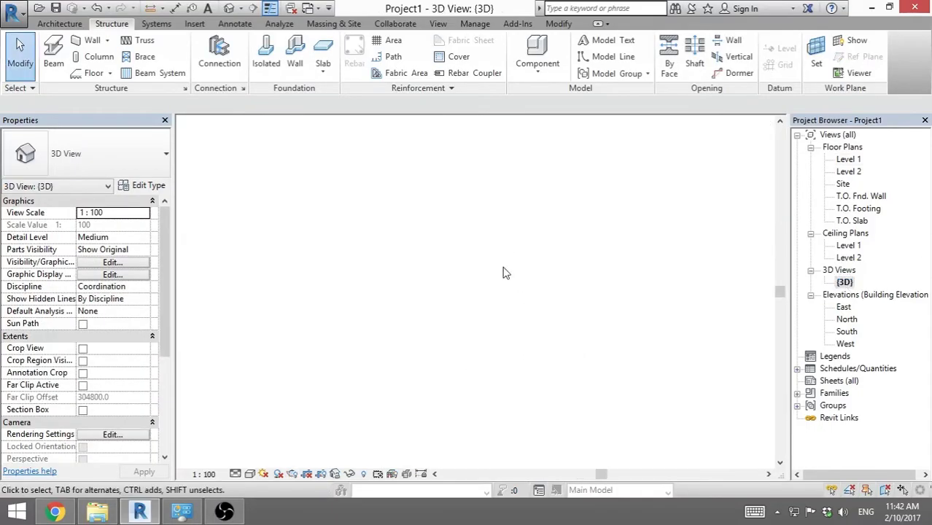
middle_drag(458, 345, 471, 341)
scroll(471, 341, down, 1)
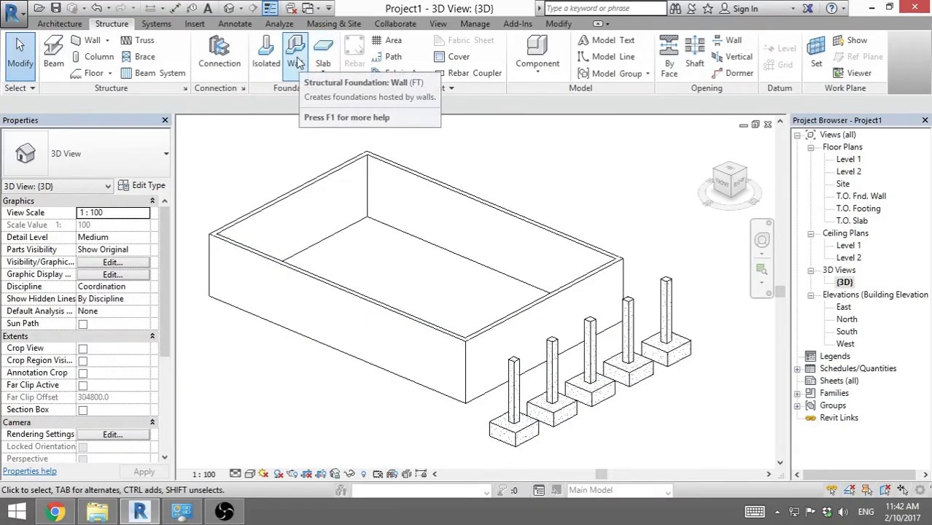
Step: Place Bearing Footing 900 x 300 wall footings under the front, back-left, back-right and front-right walls
key(f)
key(t)
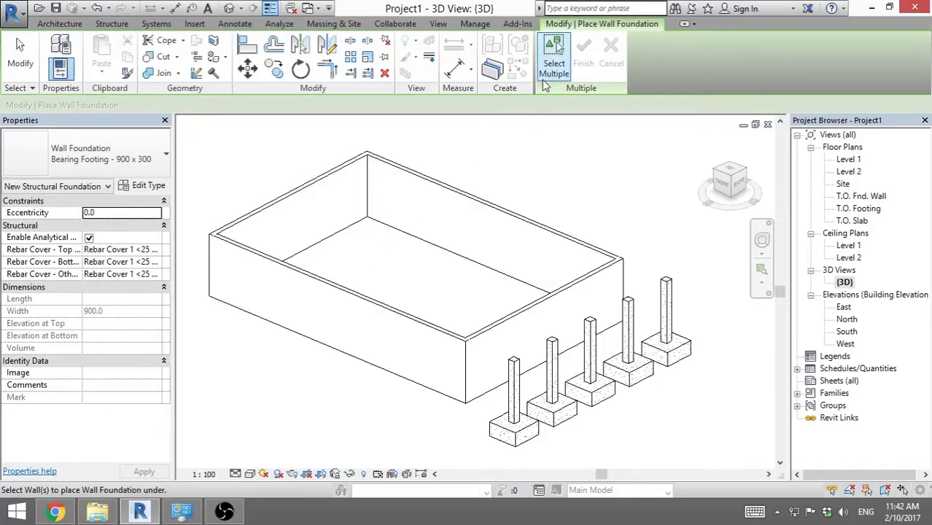
click(339, 295)
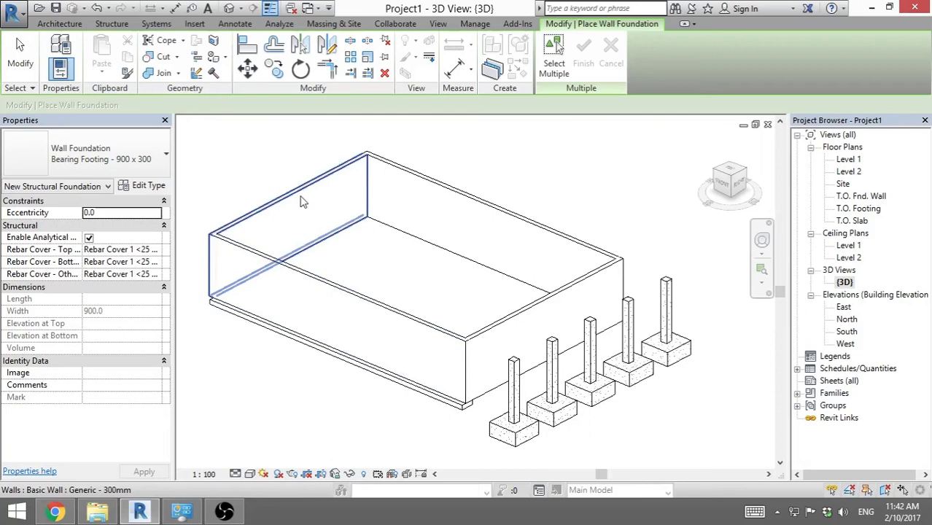
click(295, 197)
click(453, 206)
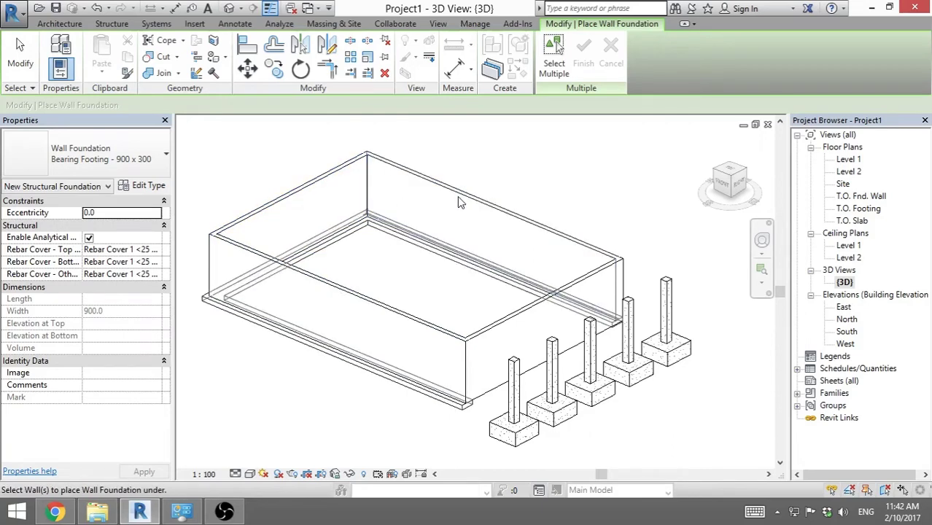
click(481, 339)
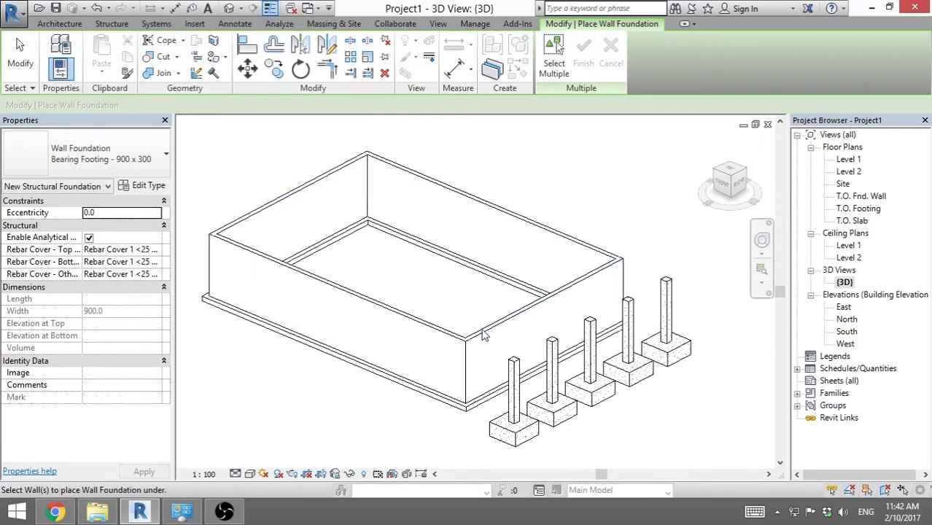
key(Escape)
Step: Select all four wall footings and change them to Retaining Footing - 600 x 300 x 300
click(293, 337)
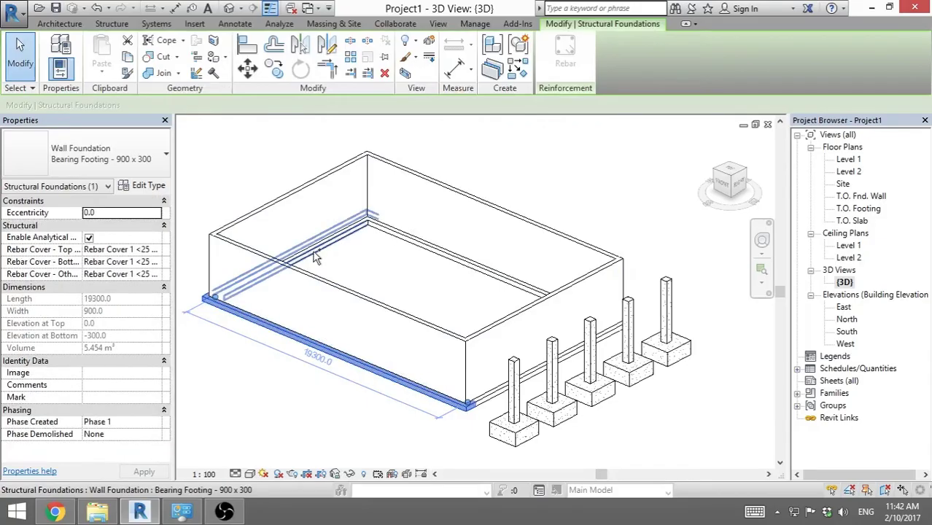
ctrl+click(315, 256)
ctrl+click(427, 255)
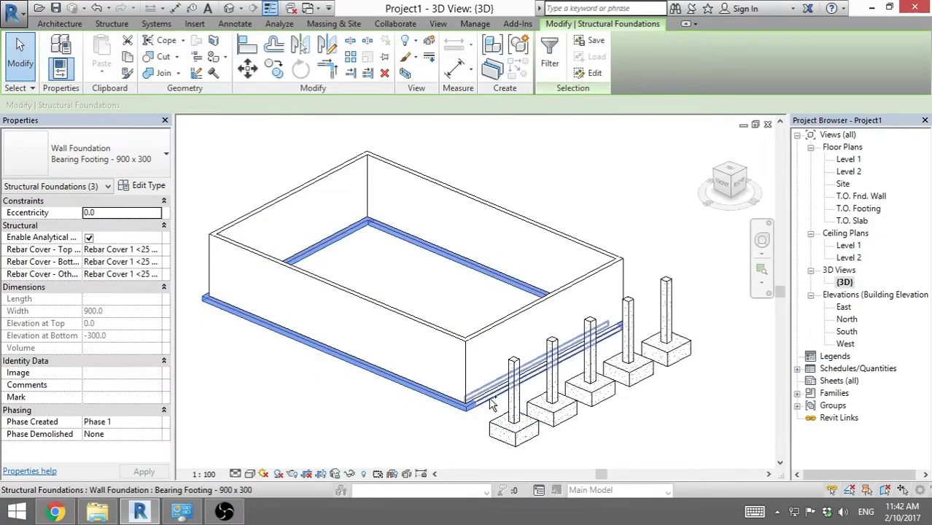
ctrl+click(490, 405)
click(134, 159)
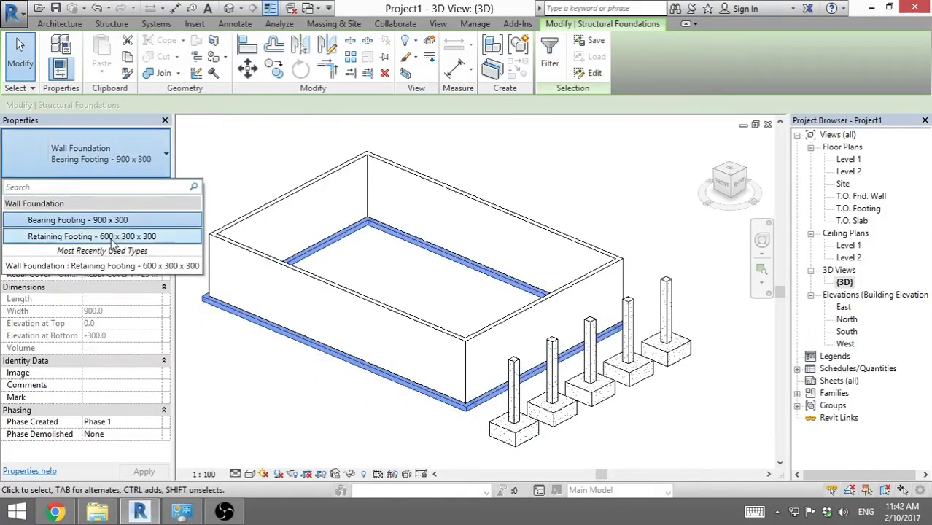
click(112, 237)
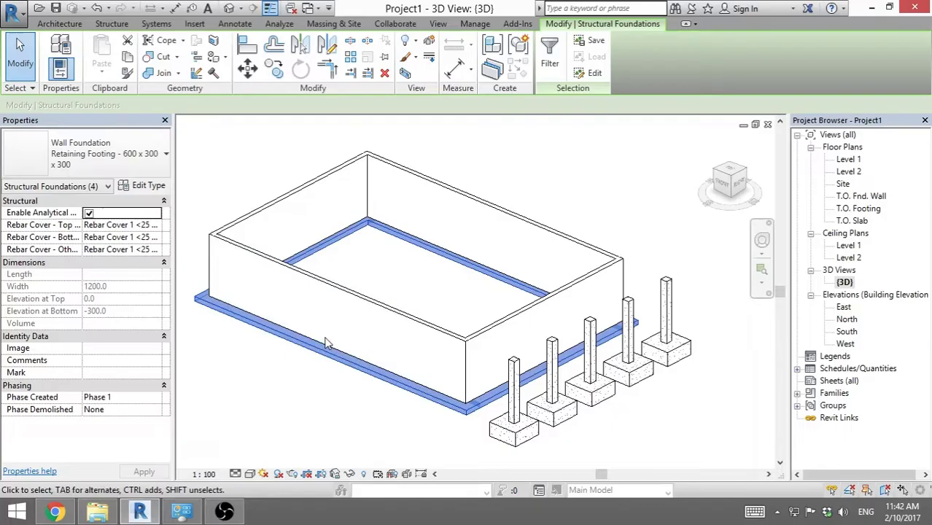
click(141, 187)
mouse_move(286, 291)
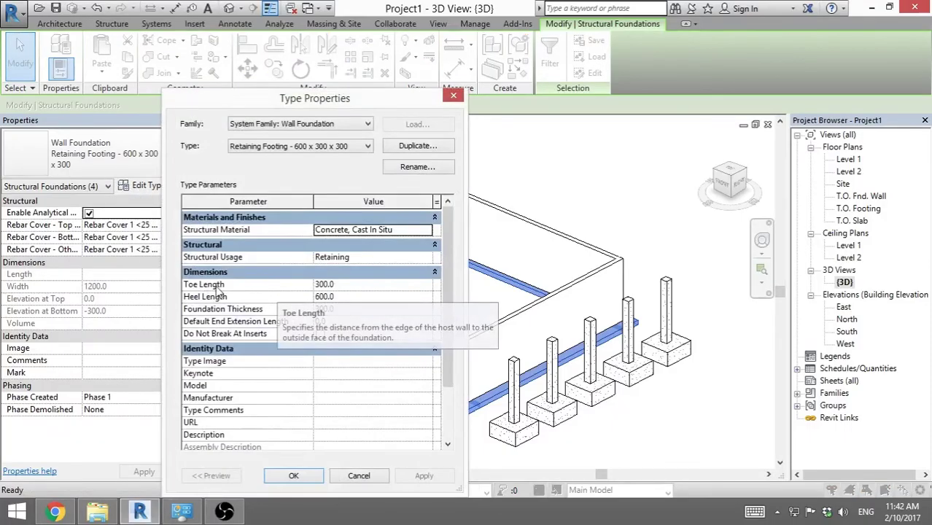
click(293, 476)
scroll(417, 329, up, 4)
key(Escape)
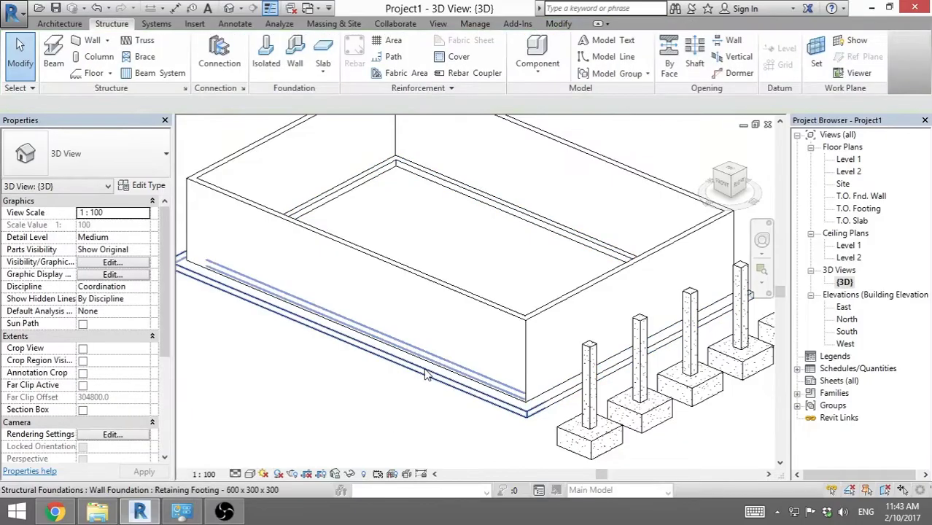
click(425, 375)
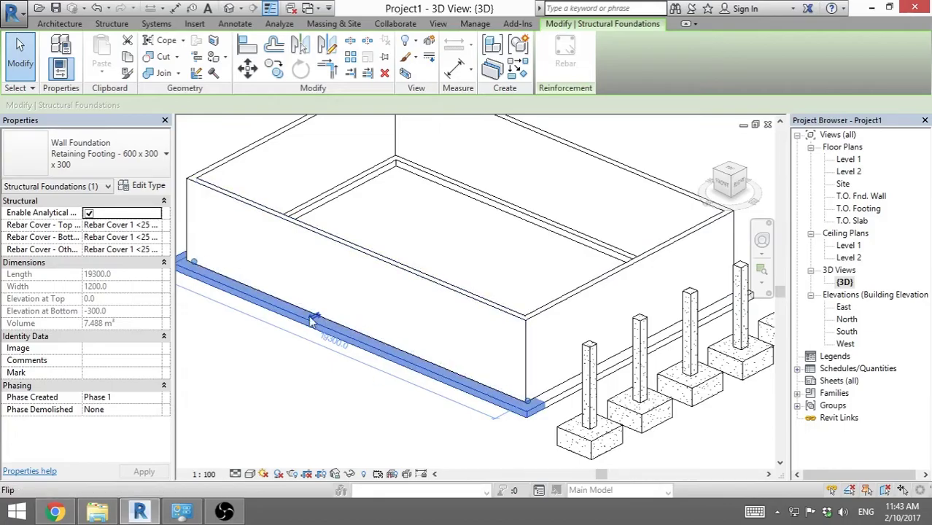
scroll(314, 321, up, 3)
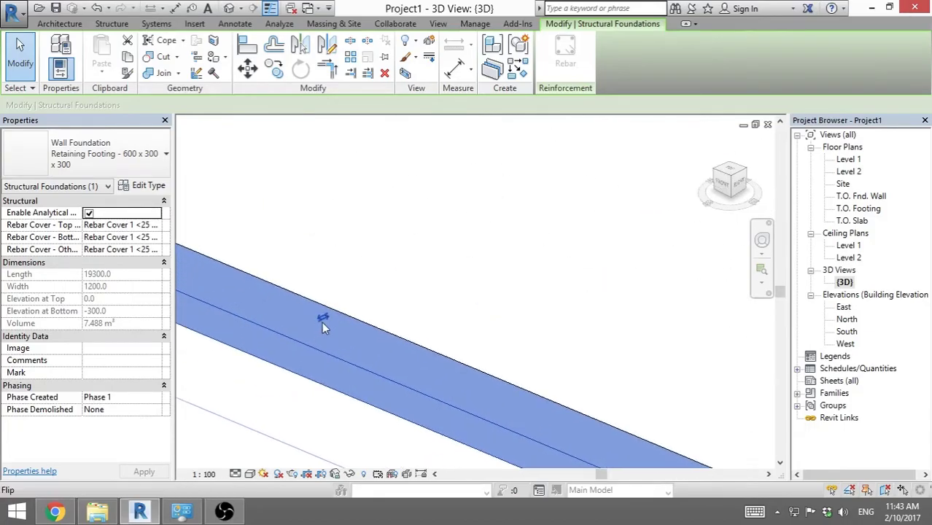
scroll(371, 289, down, 3)
scroll(391, 335, down, 3)
key(Escape)
shift+middle_drag(401, 383, 442, 342)
click(442, 340)
scroll(441, 339, up, 5)
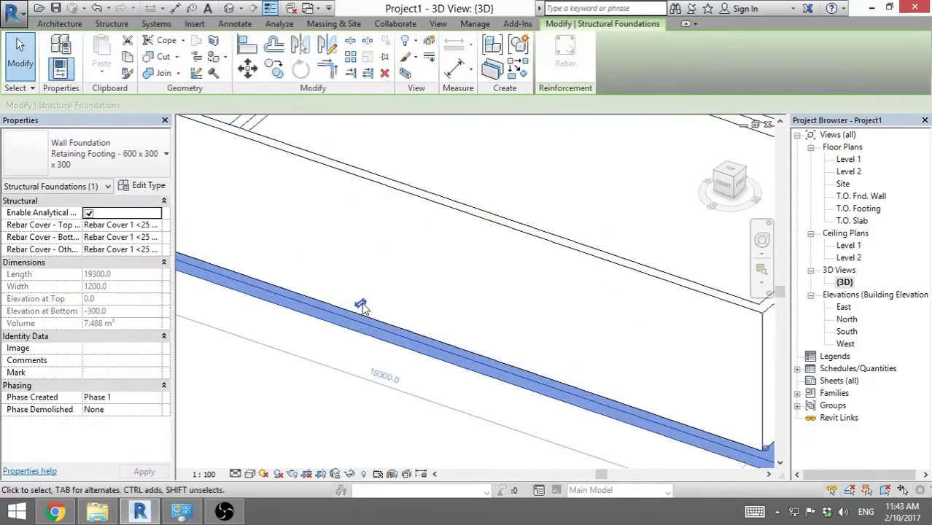
scroll(430, 370, down, 6)
key(Escape)
shift+middle_drag(432, 404, 436, 375)
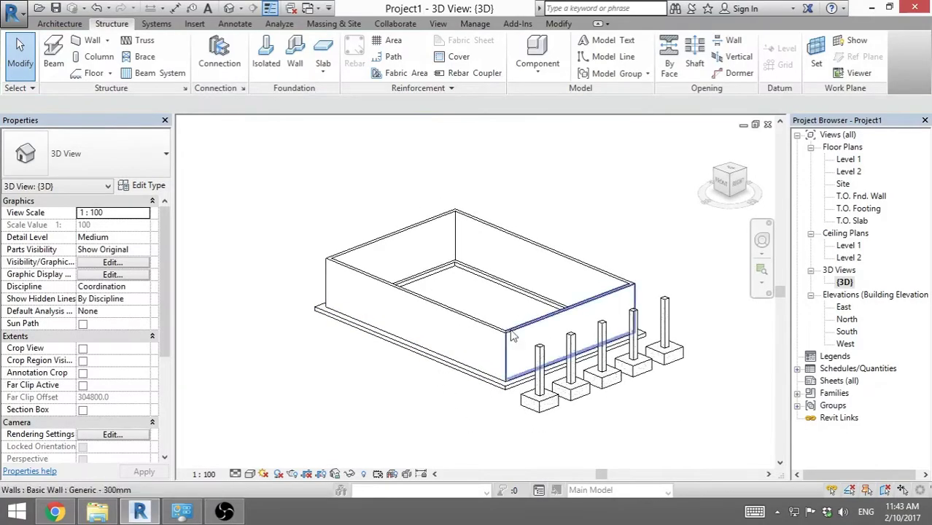
Step: Window-select all wall footings and pile caps from a low side view and delete them
shift+middle_drag(416, 413, 418, 357)
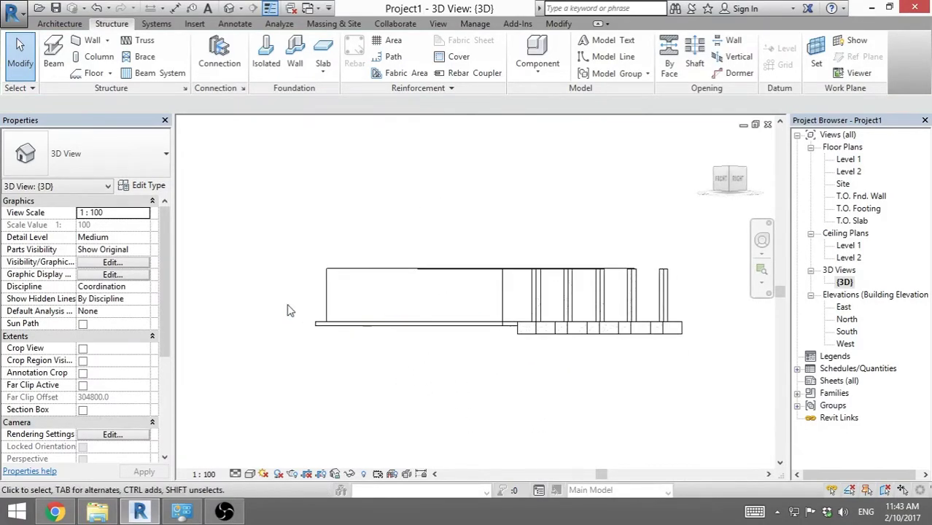
drag(286, 305, 726, 384)
shift+middle_drag(678, 382, 440, 418)
key(Delete)
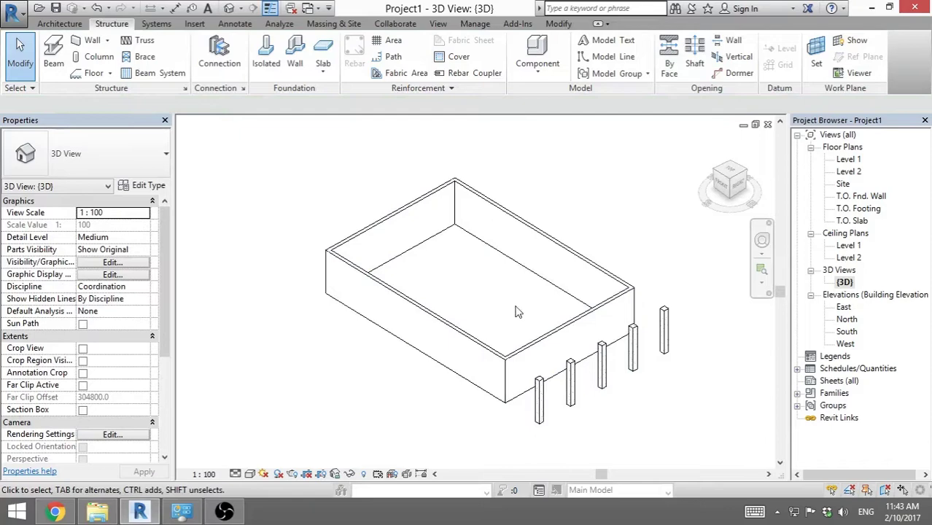
middle_drag(508, 301, 507, 301)
Step: Start a foundation slab and open the Level 1 plan framed on the building
click(327, 53)
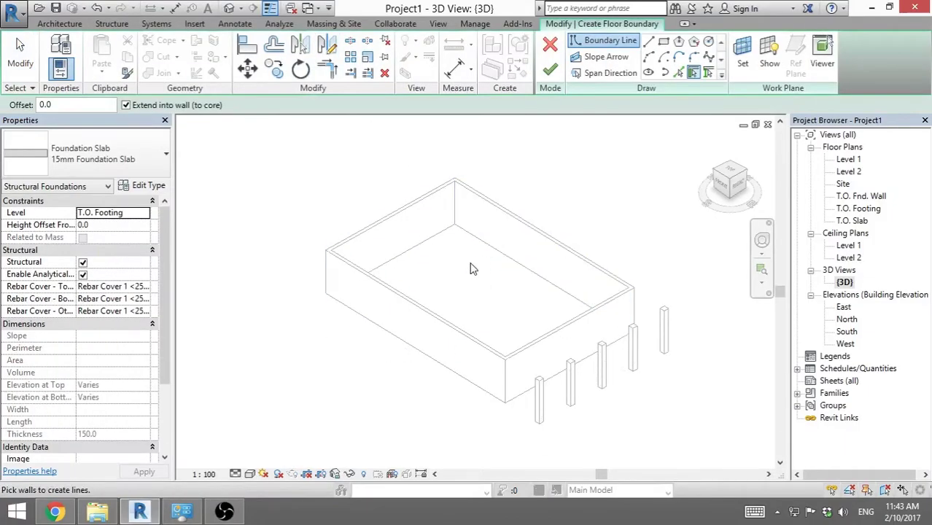
double_click(849, 159)
scroll(361, 296, down, 2)
scroll(359, 288, up, 2)
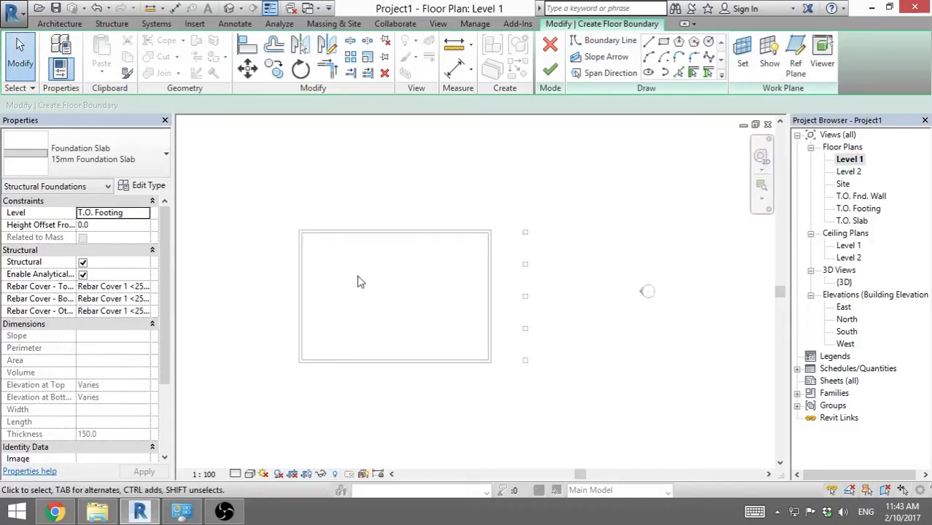
scroll(358, 282, up, 1)
middle_drag(358, 282, 418, 287)
Step: Draw a rectangular slab boundary offset 1000 outward around the walls and columns
click(662, 44)
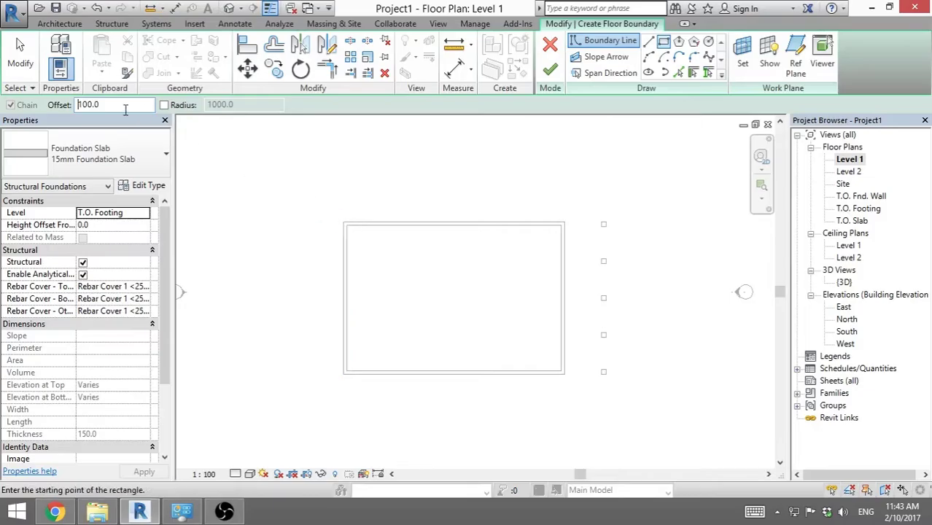
scroll(346, 218, up, 2)
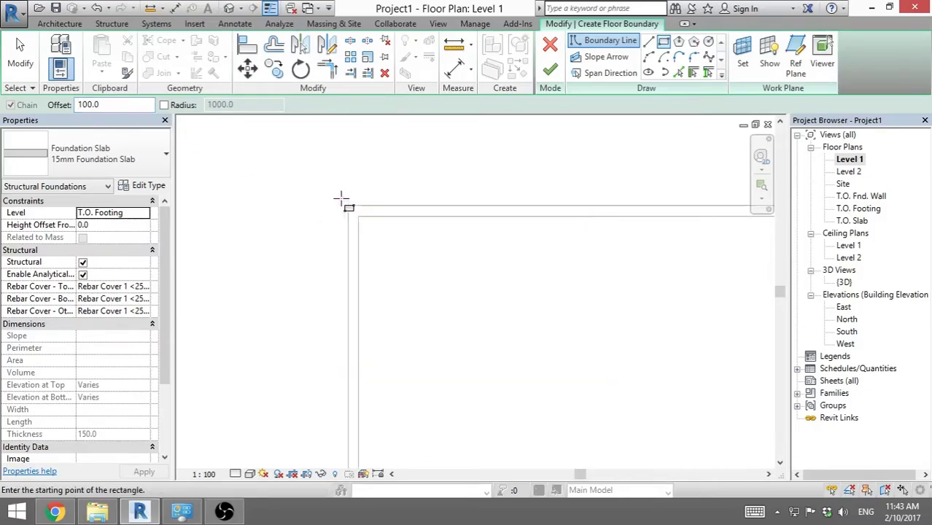
click(343, 202)
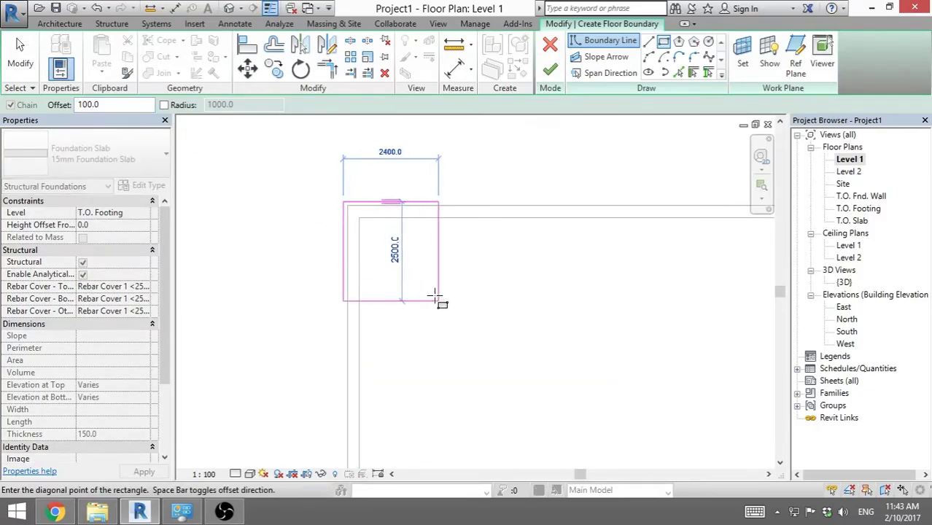
key(Escape)
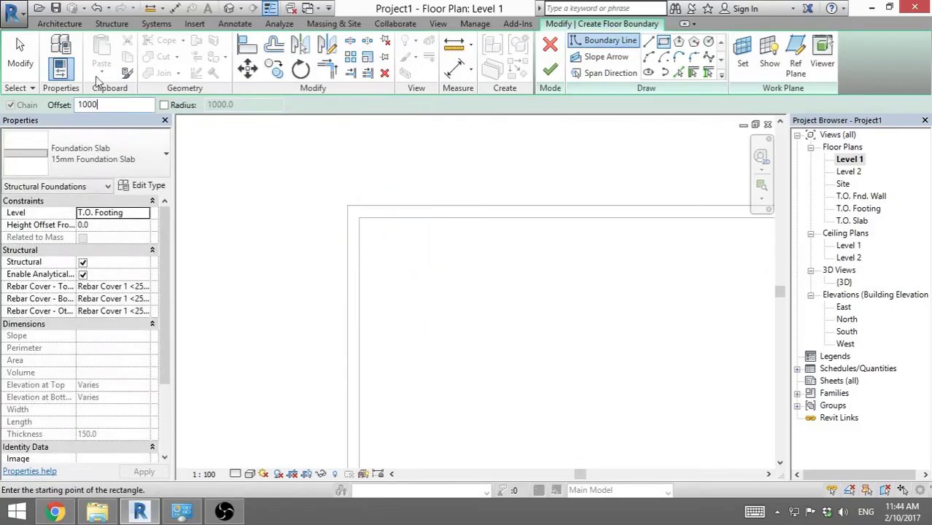
click(350, 204)
scroll(351, 203, down, 3)
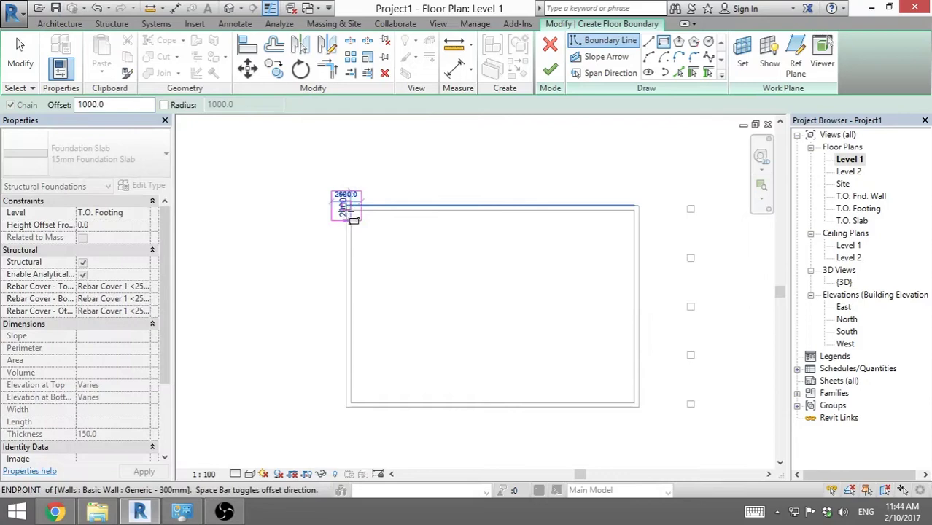
scroll(662, 392, up, 3)
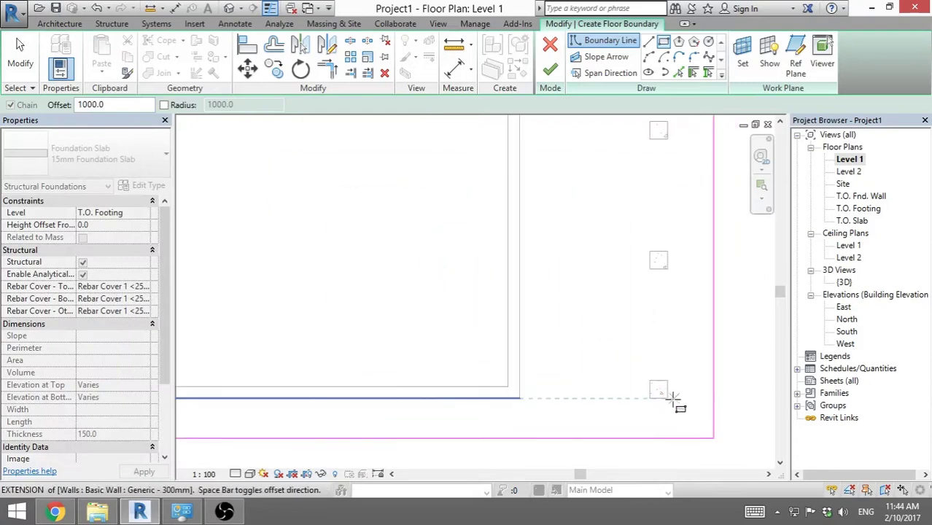
click(666, 397)
scroll(416, 268, down, 3)
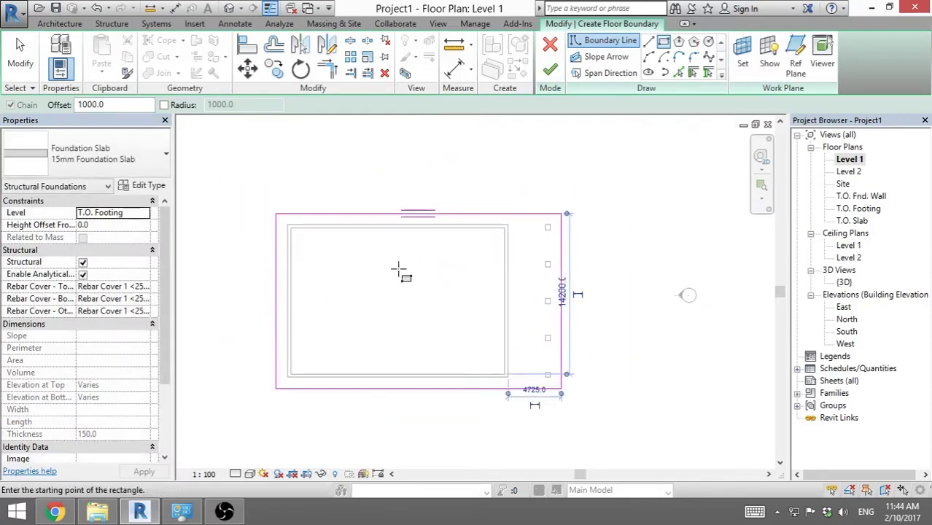
Step: Set the slab's span direction on the top boundary edge
middle_drag(415, 285, 412, 259)
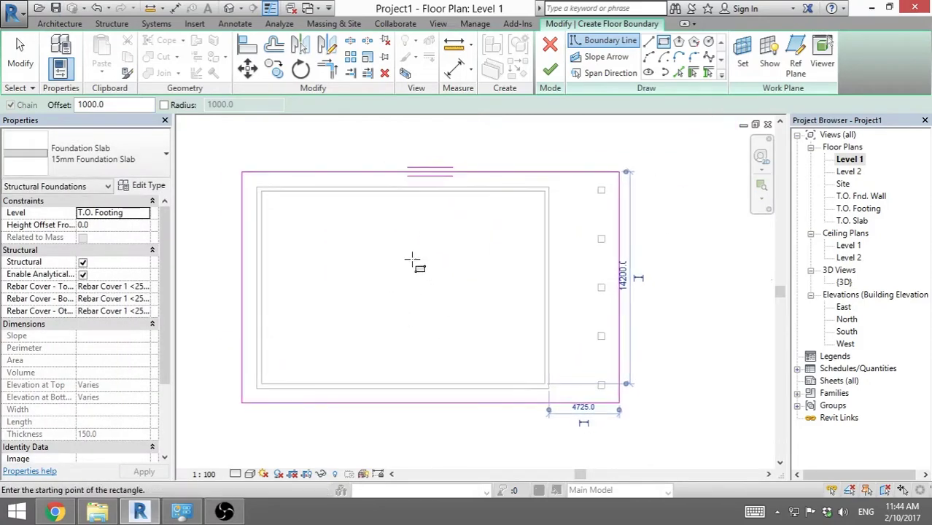
click(598, 75)
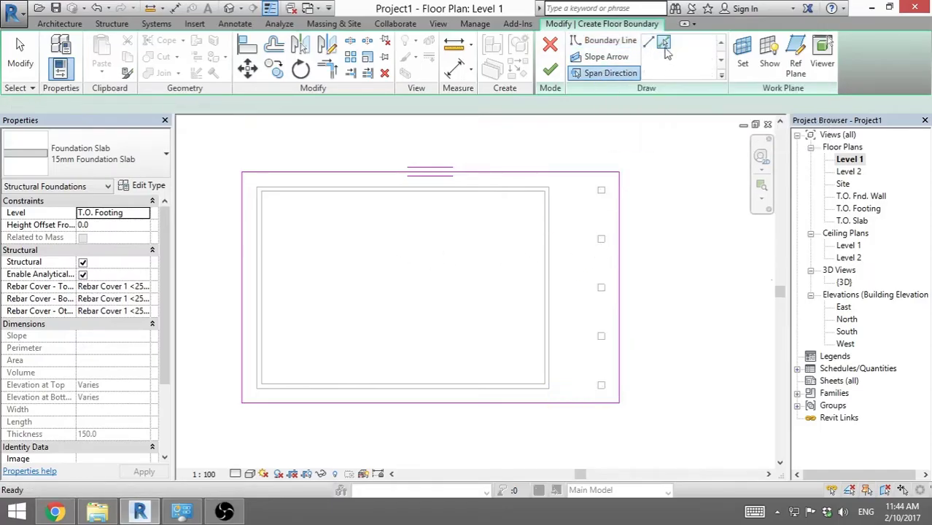
click(474, 174)
Step: Draw a vertical and a horizontal span direction line across the slab sketch
click(649, 42)
click(426, 355)
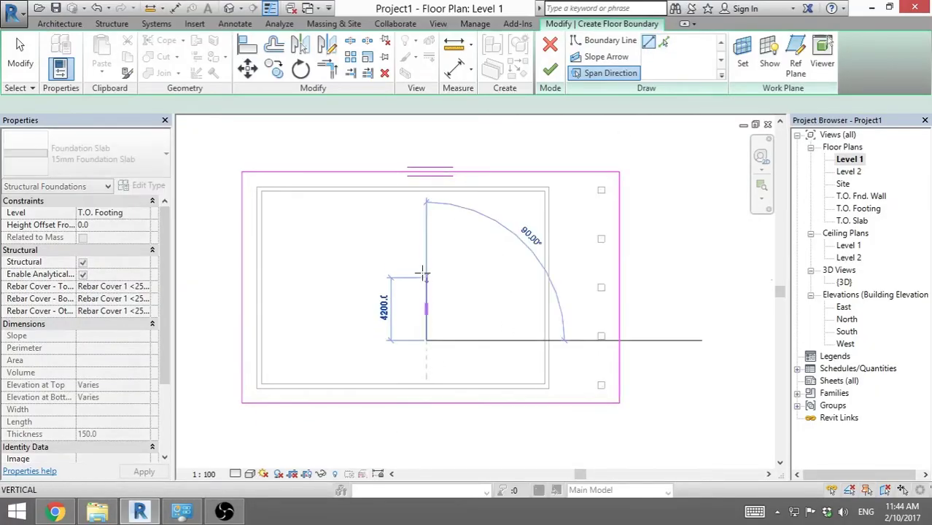
click(426, 213)
click(348, 288)
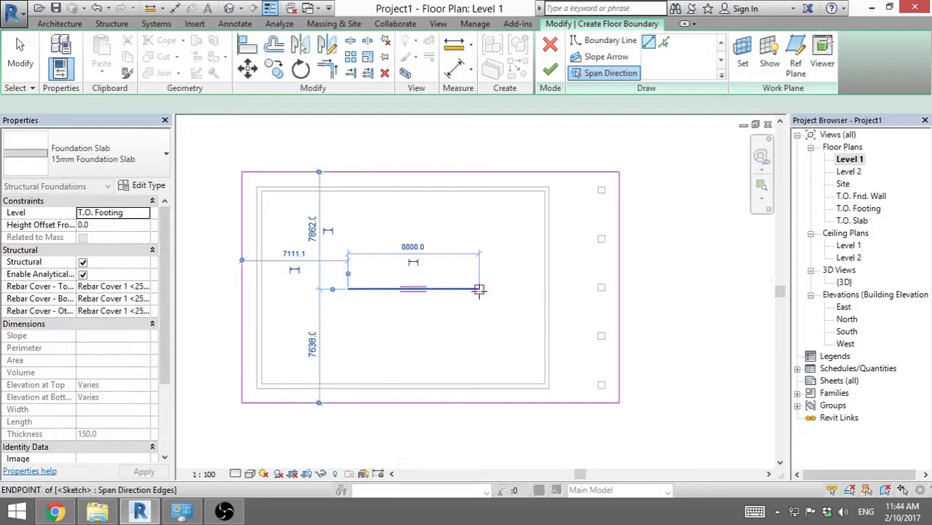
click(479, 288)
key(Escape)
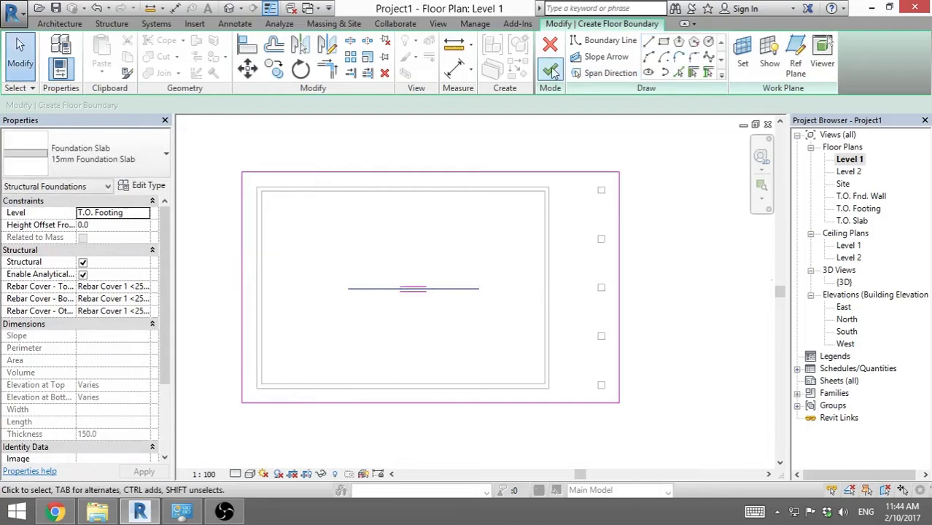
Step: Finish the foundation slab sketch and delete its span direction symbol
click(550, 71)
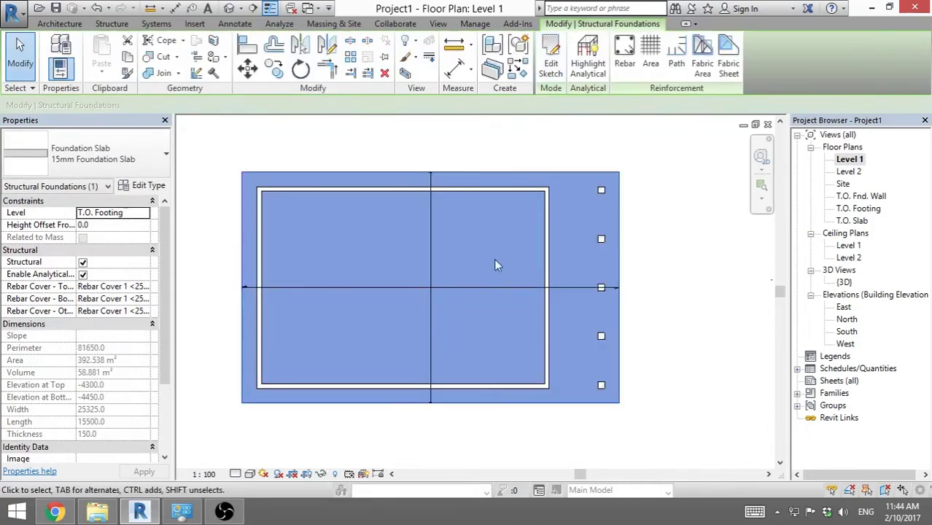
click(649, 291)
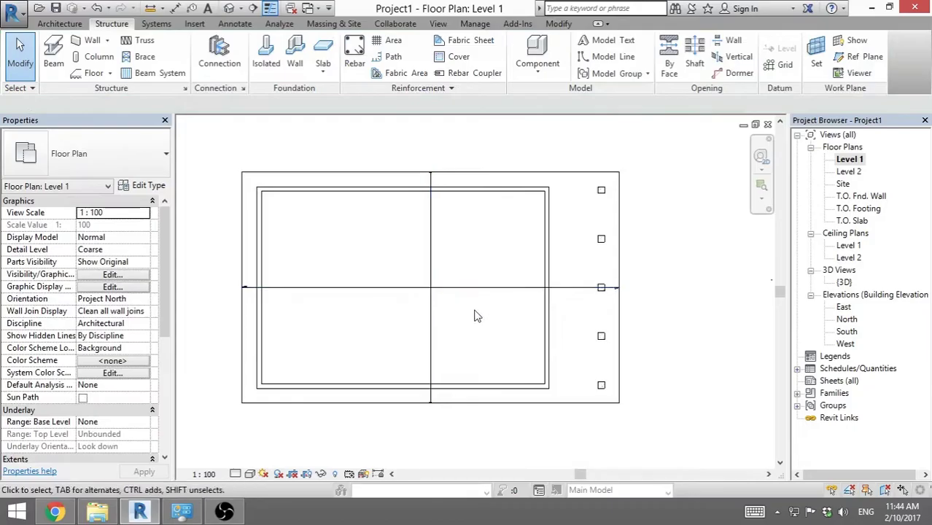
click(432, 291)
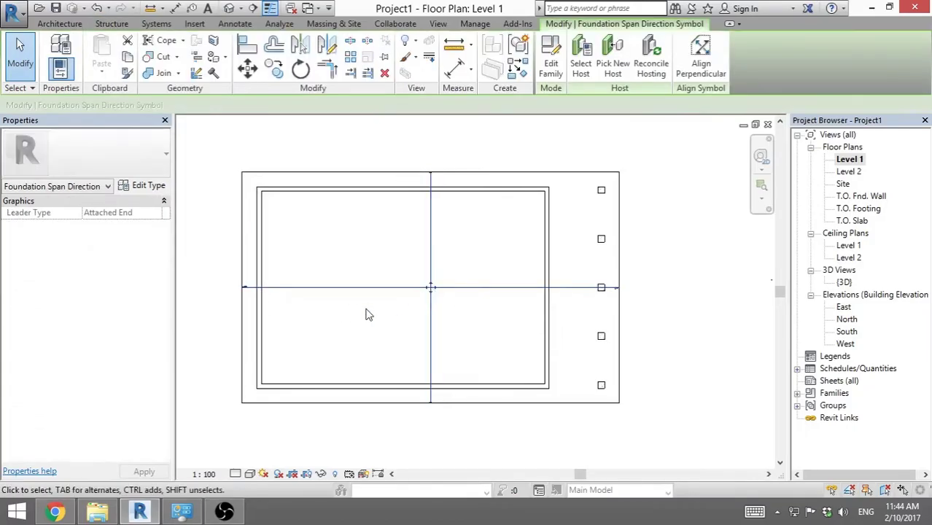
key(Delete)
Step: In the {3D} view, set the foundation slab's Level to Level 1
double_click(844, 281)
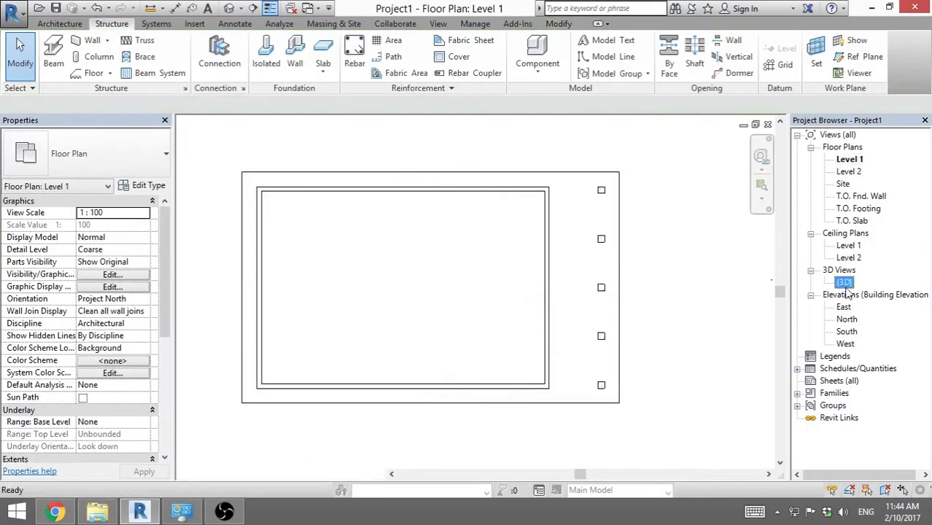
shift+middle_drag(530, 377, 446, 415)
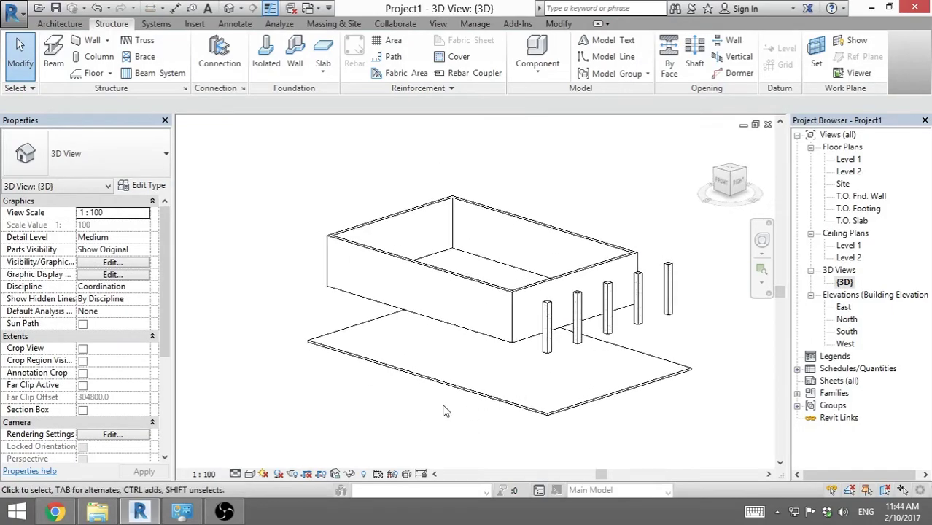
click(447, 384)
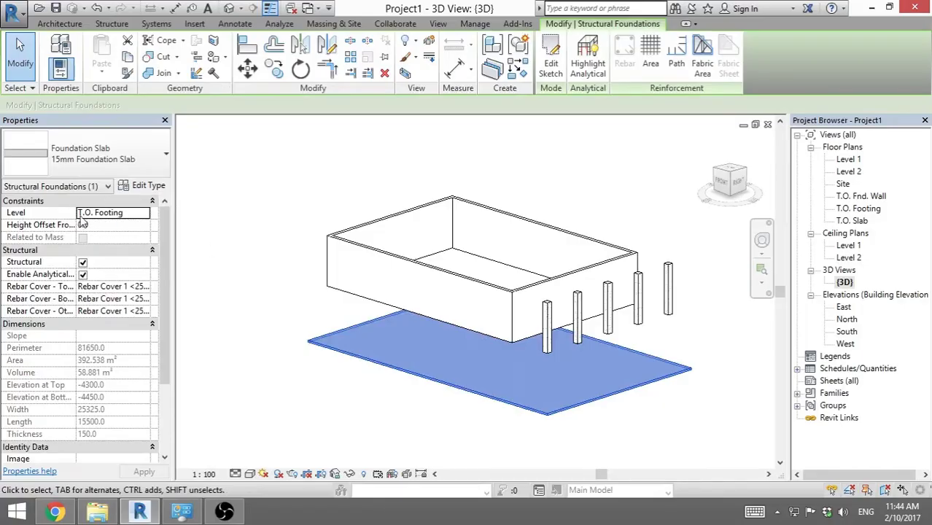
click(143, 215)
click(144, 215)
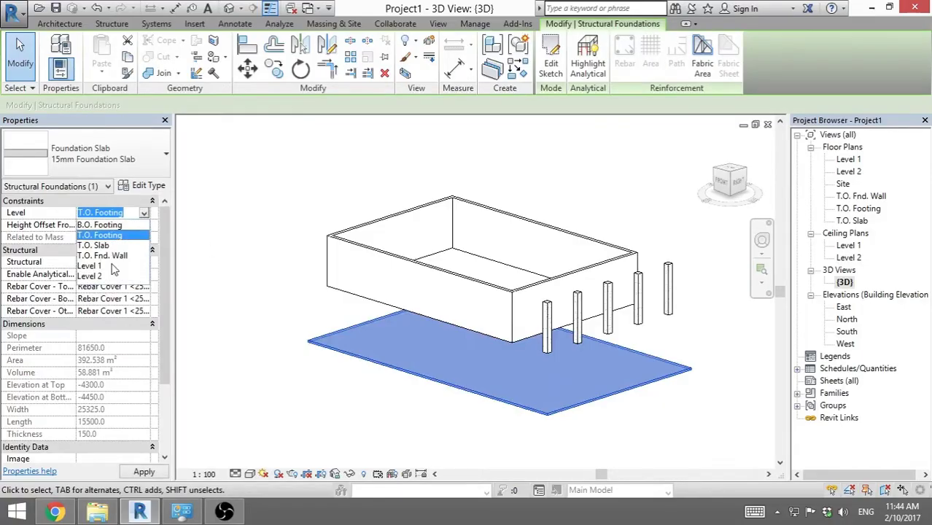
click(102, 266)
click(364, 385)
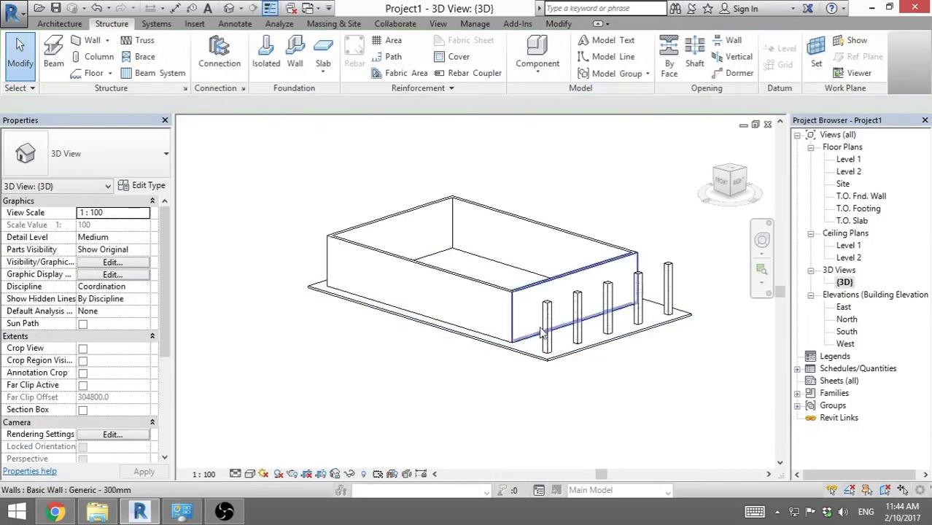
scroll(541, 332, up, 5)
scroll(467, 358, down, 3)
click(447, 372)
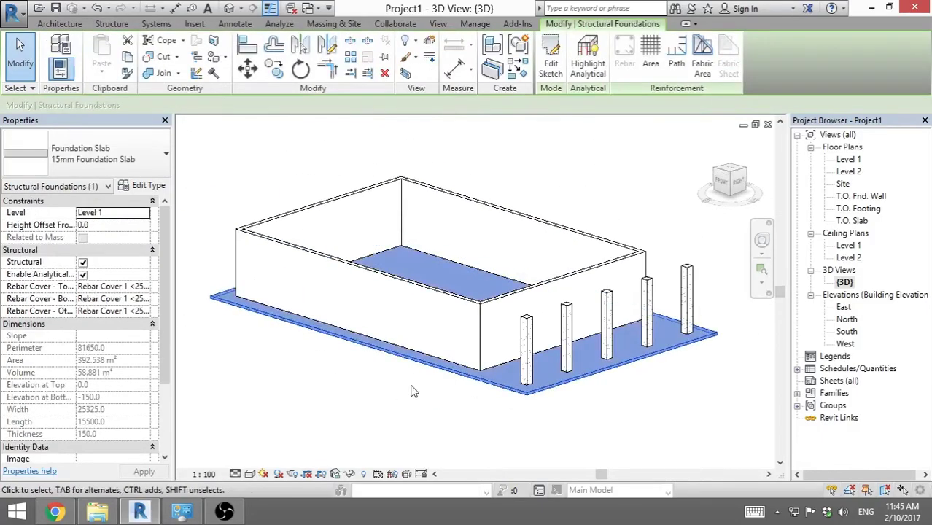
Step: Duplicate the 15mm Foundation Slab type as a new type named '150mm Foundation Slab'
click(78, 155)
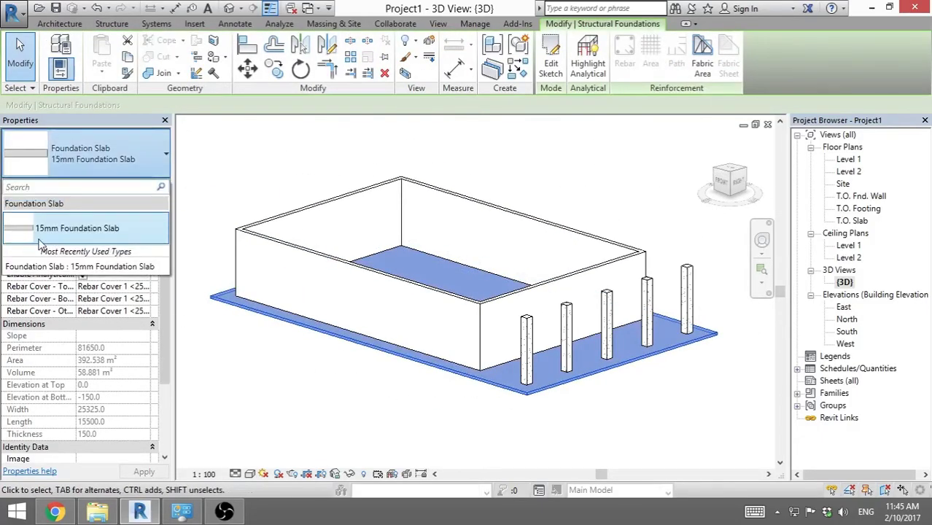
click(95, 228)
click(149, 187)
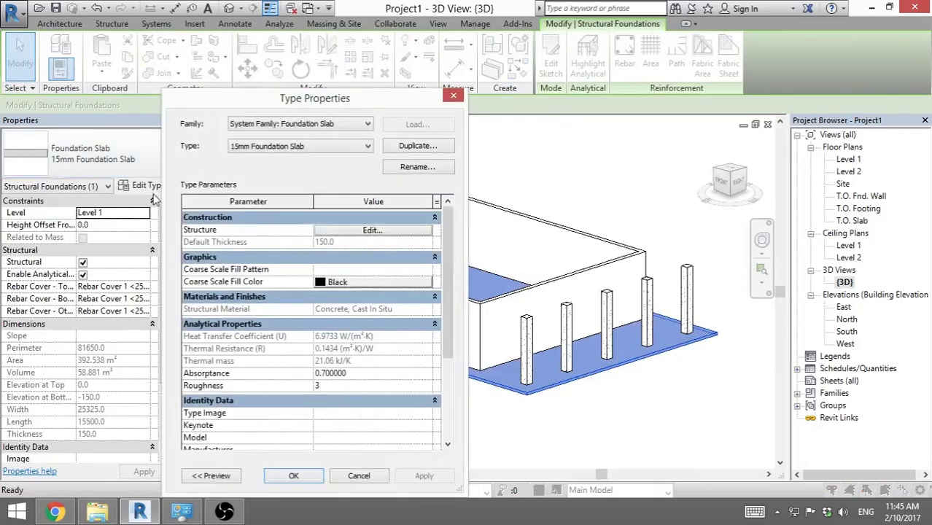
click(408, 145)
click(357, 286)
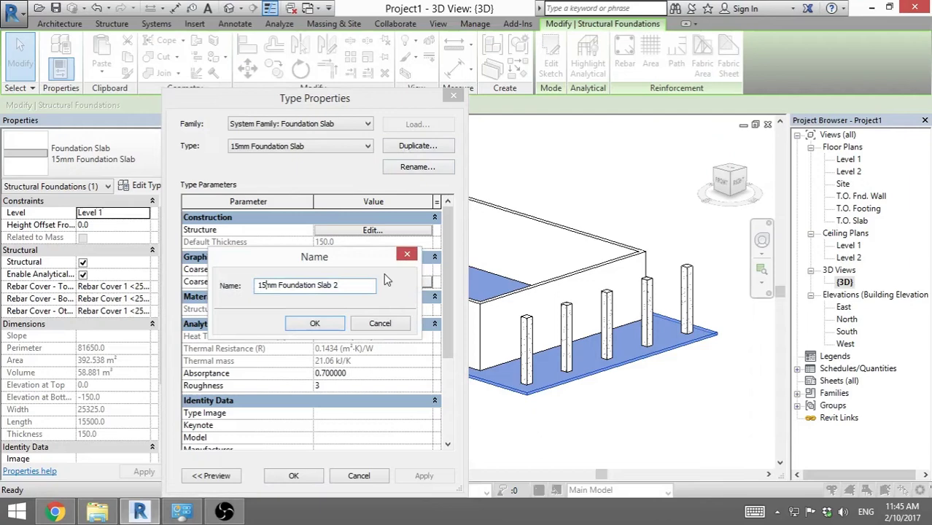
text(0)
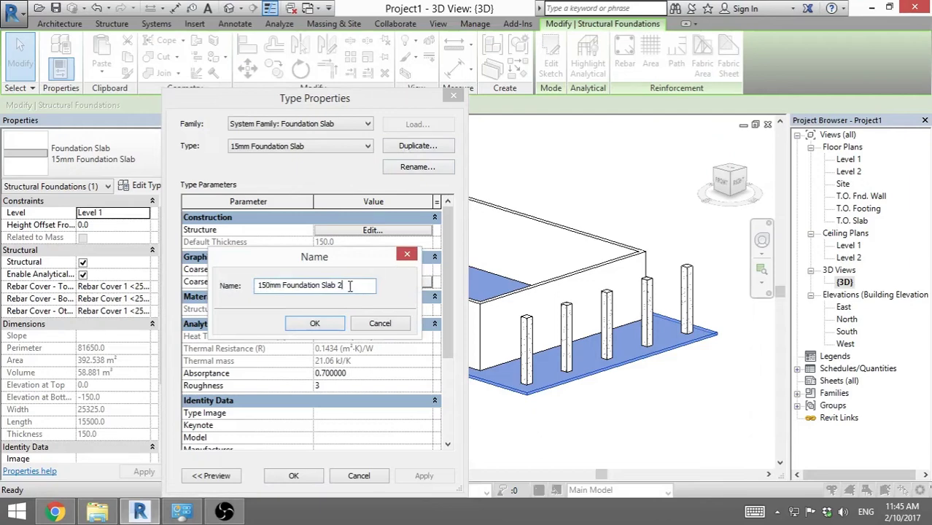
click(315, 323)
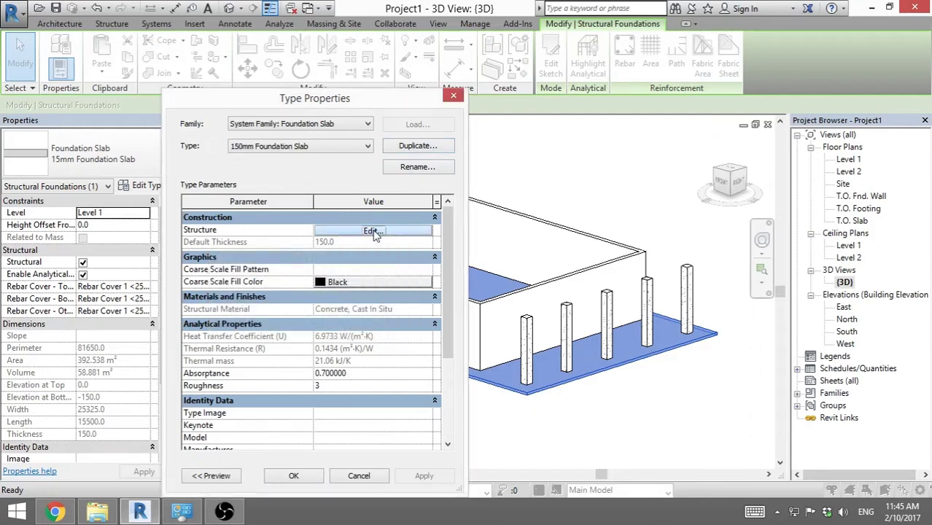
Step: Set the new type's structural layer thickness to 1500 and apply it to the slab
click(341, 232)
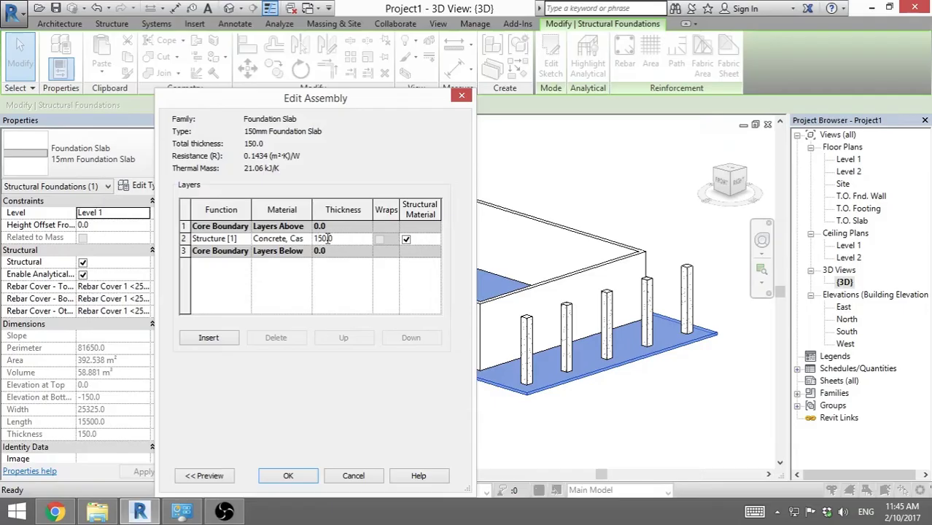
text(0)
click(301, 476)
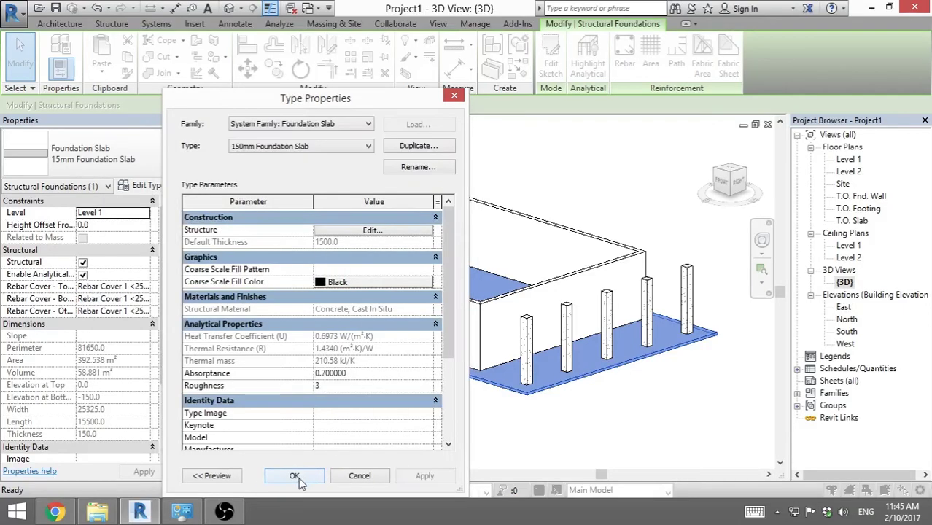
click(299, 475)
click(427, 450)
shift+middle_drag(427, 450, 392, 297)
shift+middle_drag(299, 351, 299, 361)
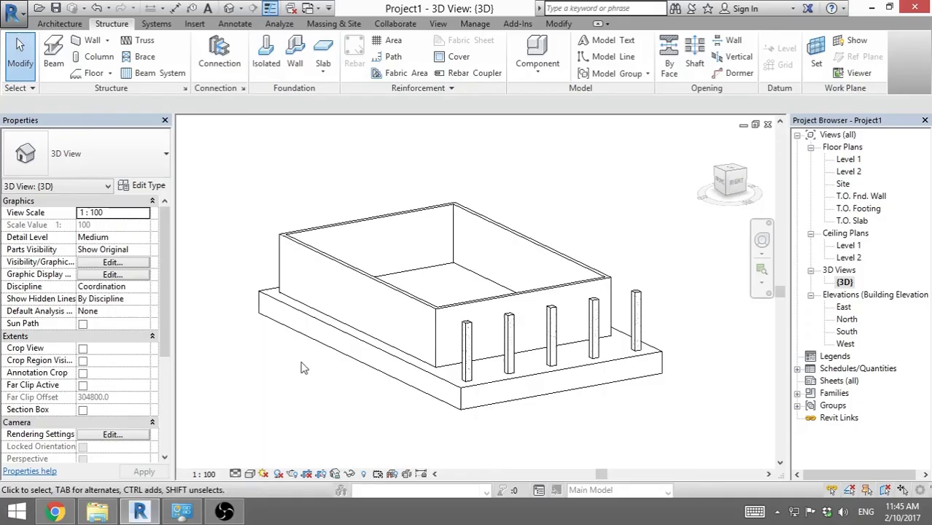